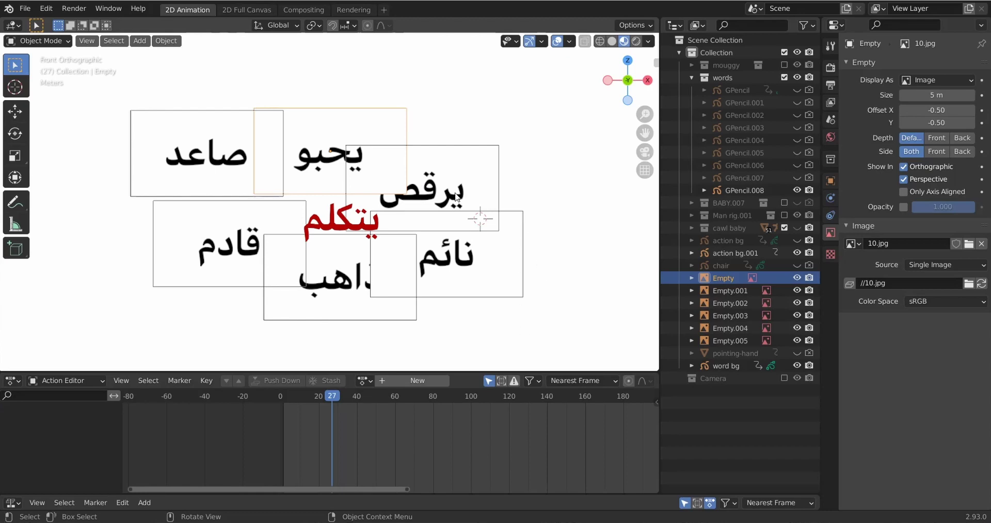
Step: Select the word images in turn, then select the red traced word يتكلم
click(456, 196)
click(465, 268)
click(346, 286)
click(728, 291)
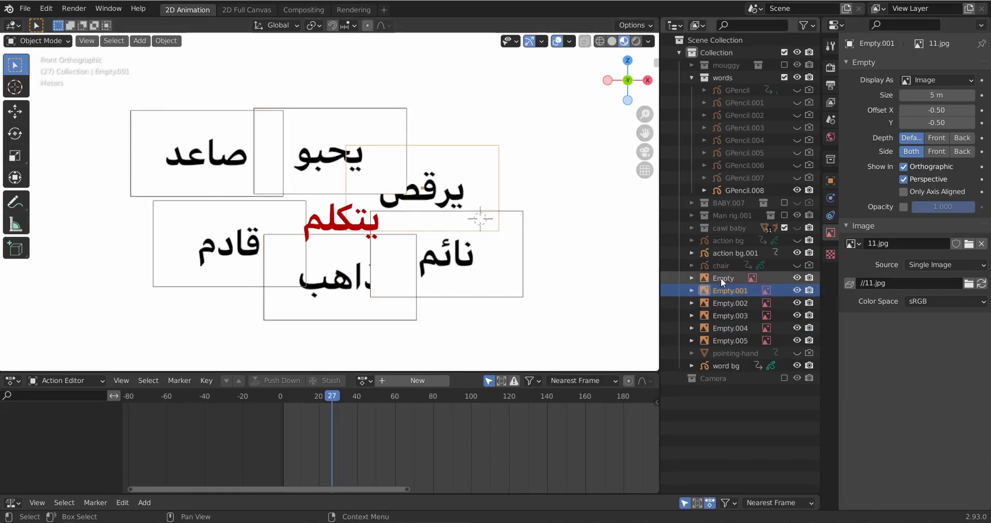
click(720, 278)
click(726, 289)
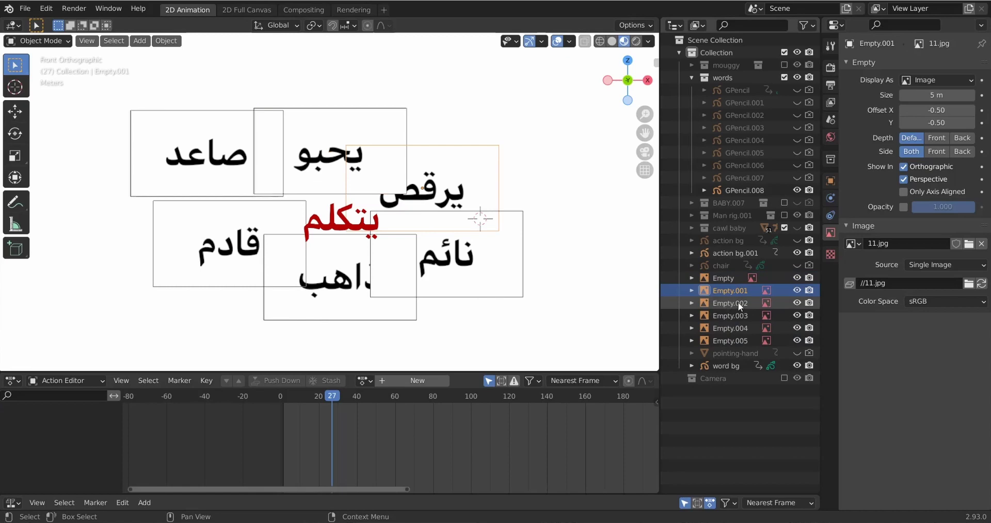
click(740, 305)
click(384, 210)
click(340, 230)
scroll(347, 256, up, 5)
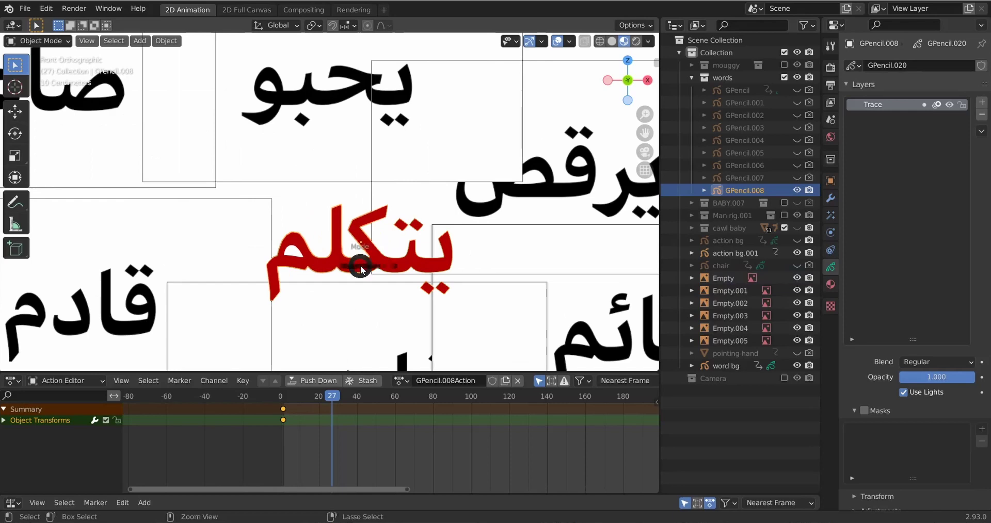
Step: Switch the يتكلم trace (GPencil.008) into Edit Mode to inspect its stroke points
key(ctrl+Tab)
click(454, 267)
scroll(392, 318, up, 3)
scroll(392, 317, down, 3)
scroll(394, 313, down, 1)
scroll(384, 247, down, 1)
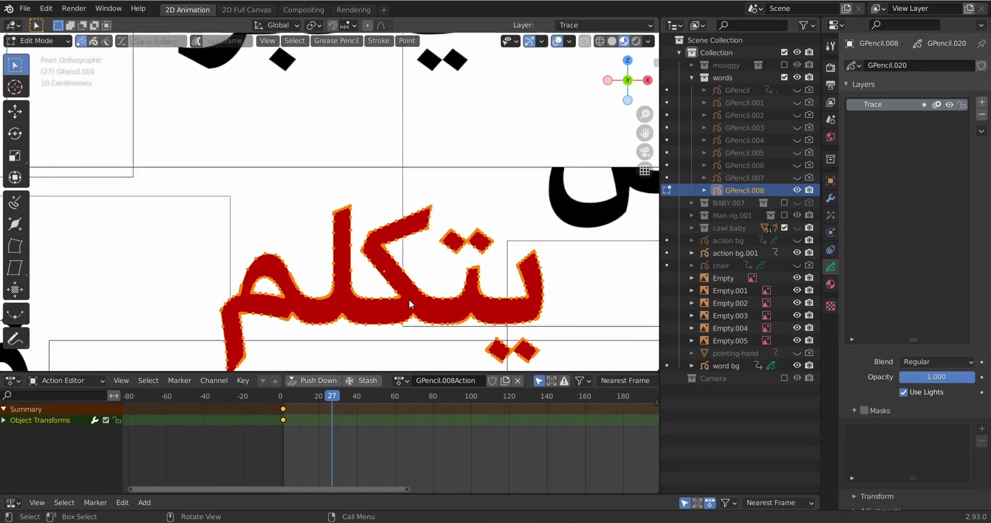
scroll(409, 300, down, 3)
Step: Move the six image empties, Empty through Empty.005, into the 'words' collection
click(722, 278)
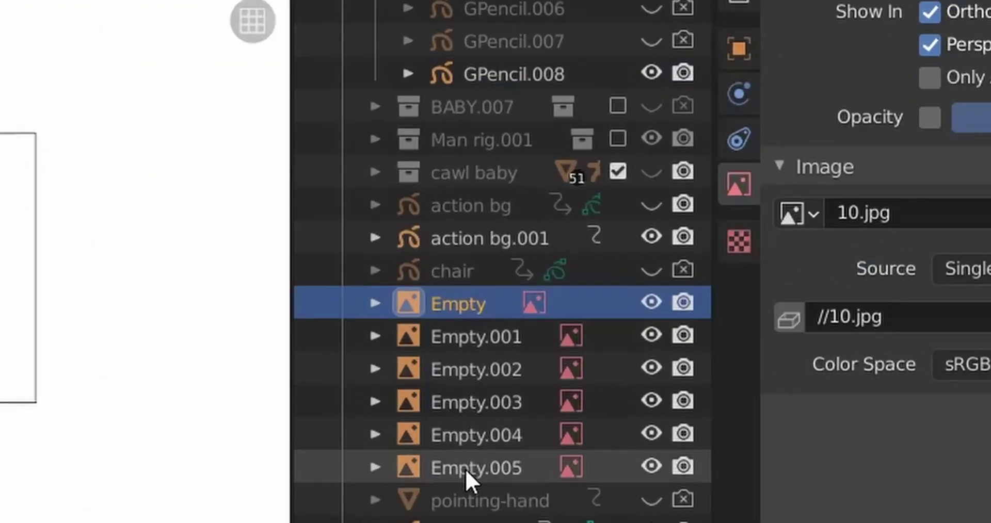
shift+click(465, 469)
drag(442, 305, 473, 174)
click(460, 71)
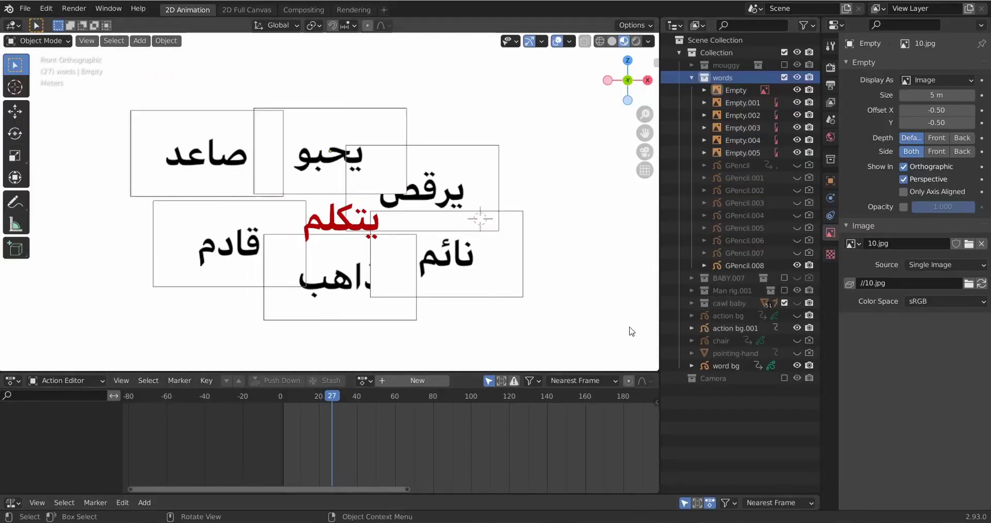
click(50, 12)
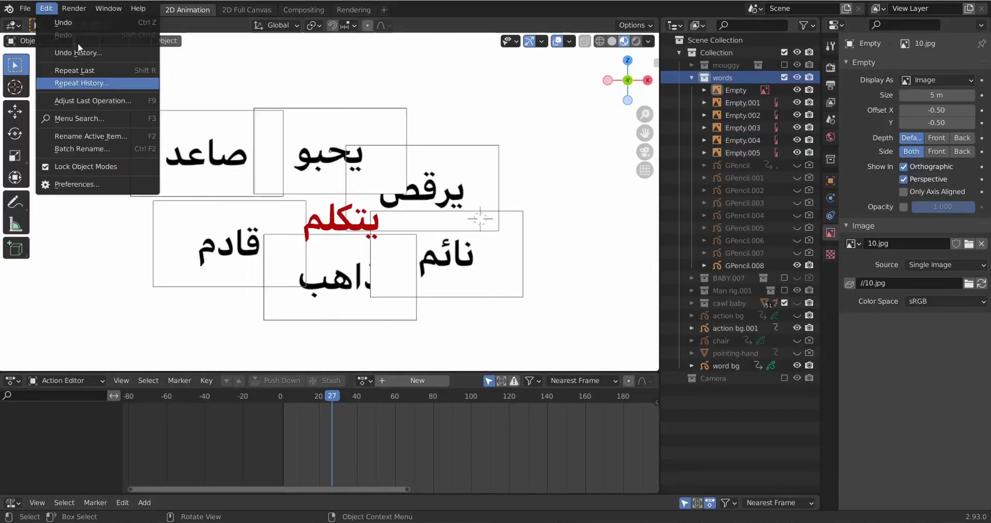
click(24, 8)
click(77, 184)
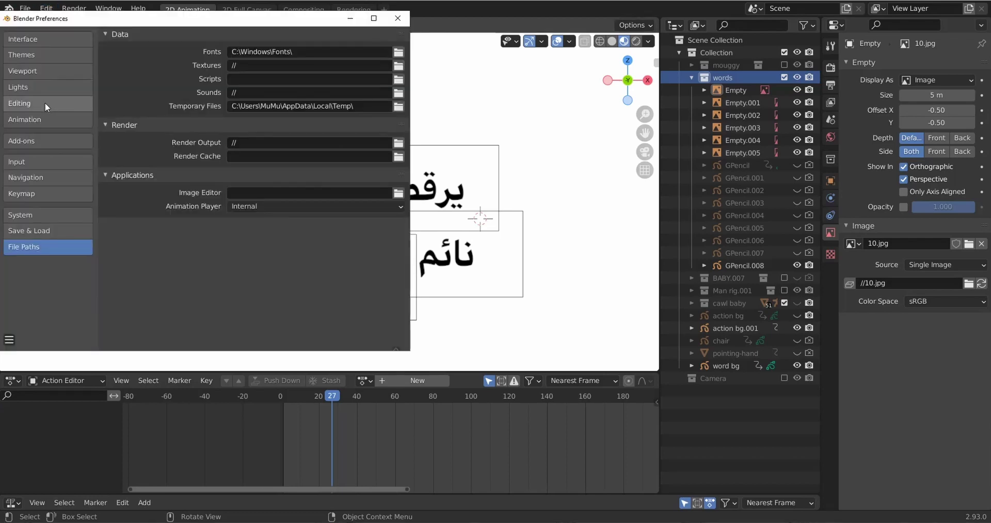
click(45, 140)
click(336, 49)
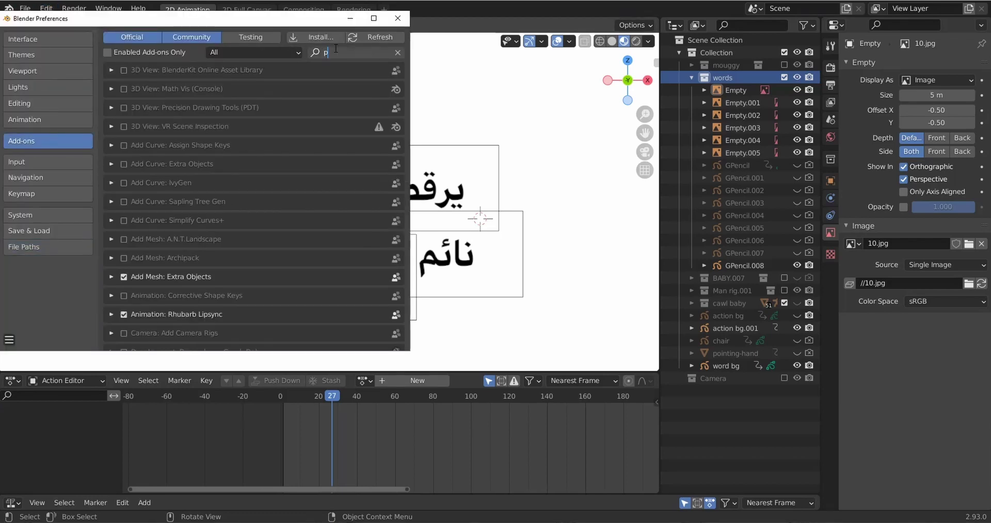
text(plan)
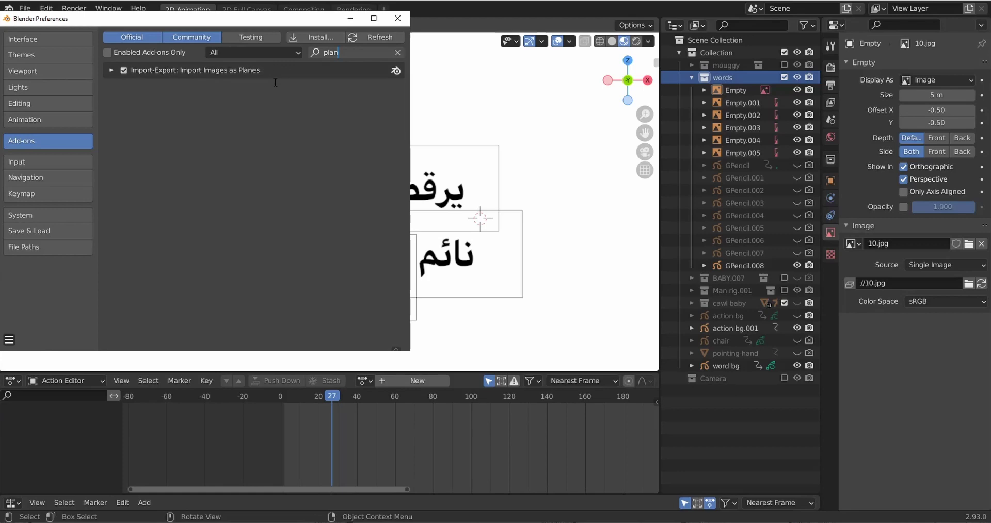
click(397, 18)
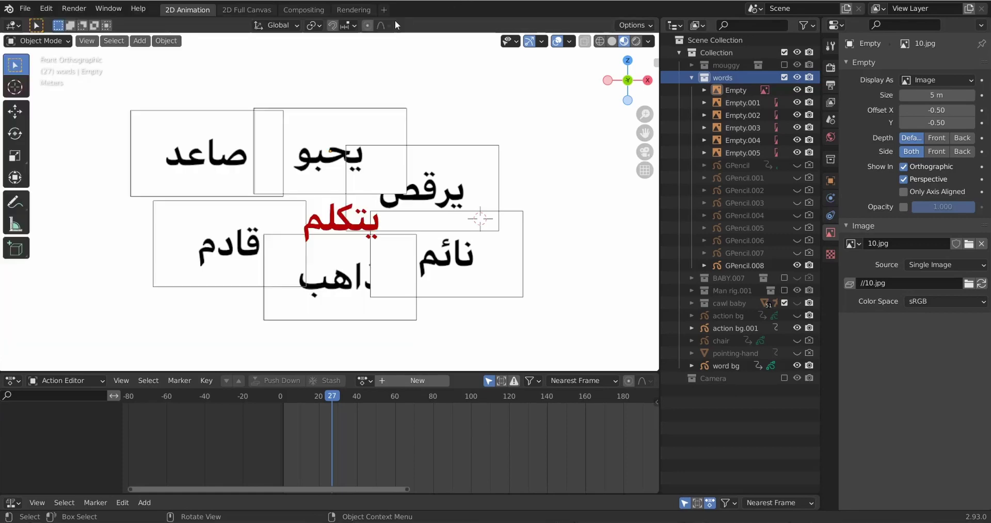
key(super+Left)
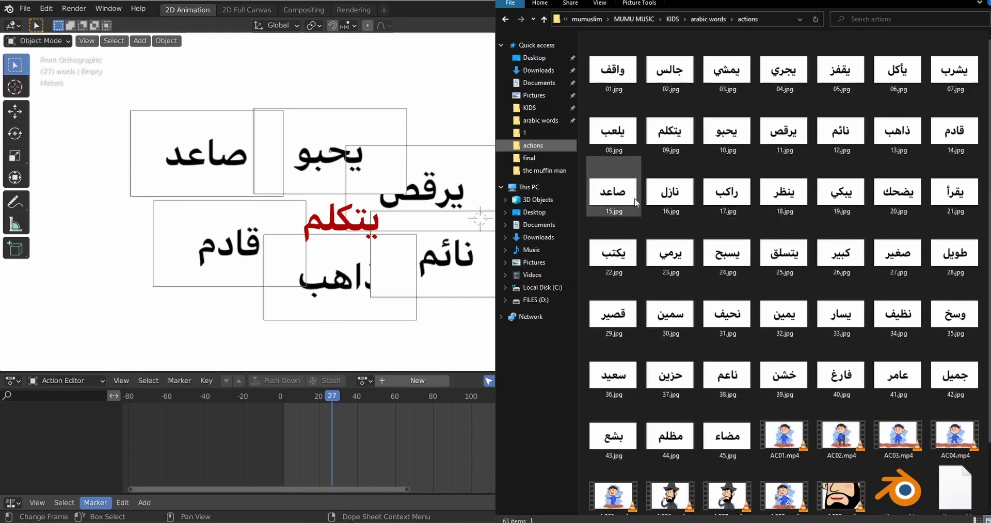
Step: Drag 16.jpg (نازل) and 17.jpg (راكب) from the actions folder into the 3D viewport
click(685, 195)
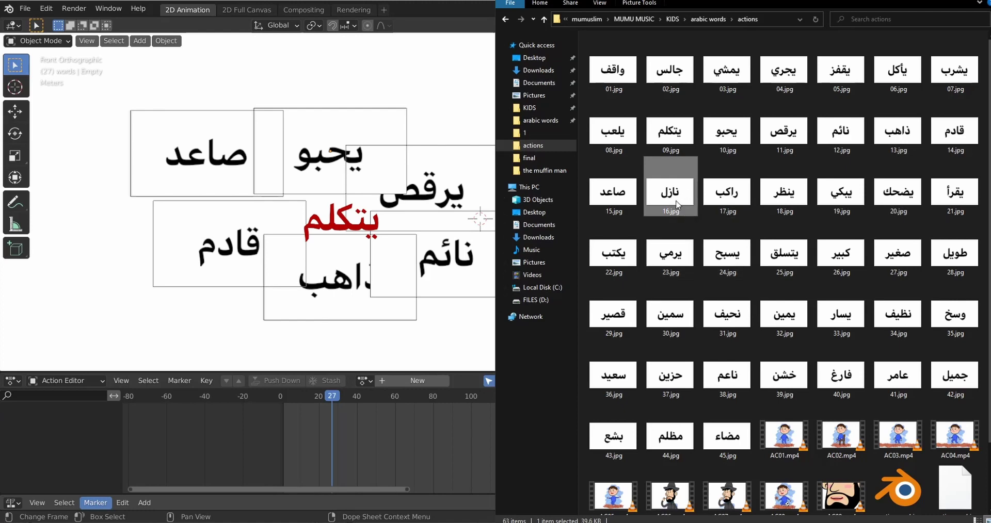
drag(685, 194, 305, 93)
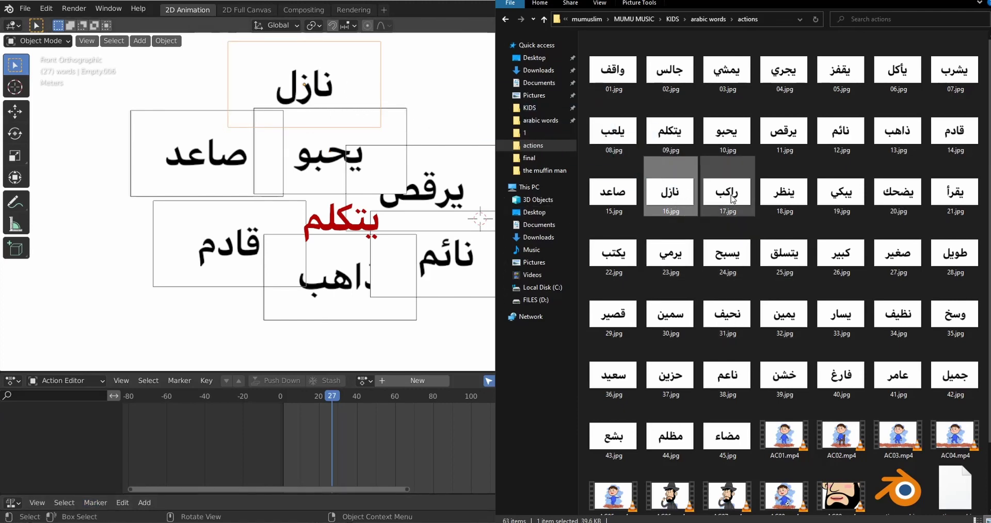
mouse_move(726, 192)
mouse_down()
mouse_move(315, 95)
mouse_move(317, 82)
mouse_up()
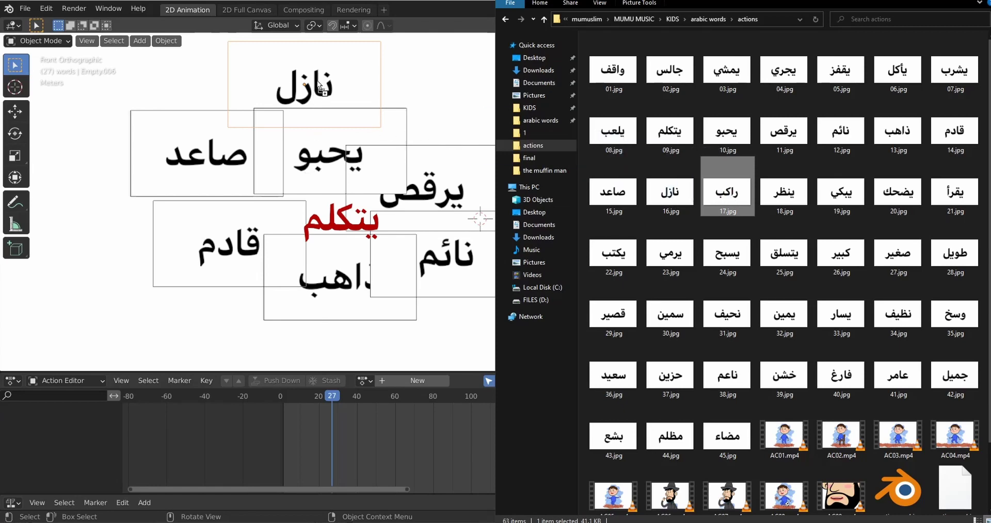
drag(318, 82, 419, 94)
drag(419, 94, 438, 94)
key(alt+Tab)
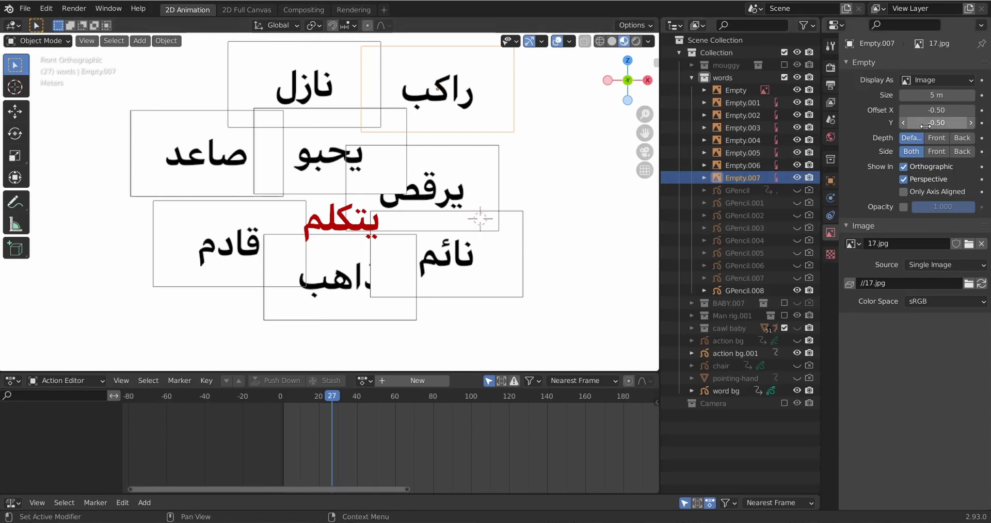
click(737, 94)
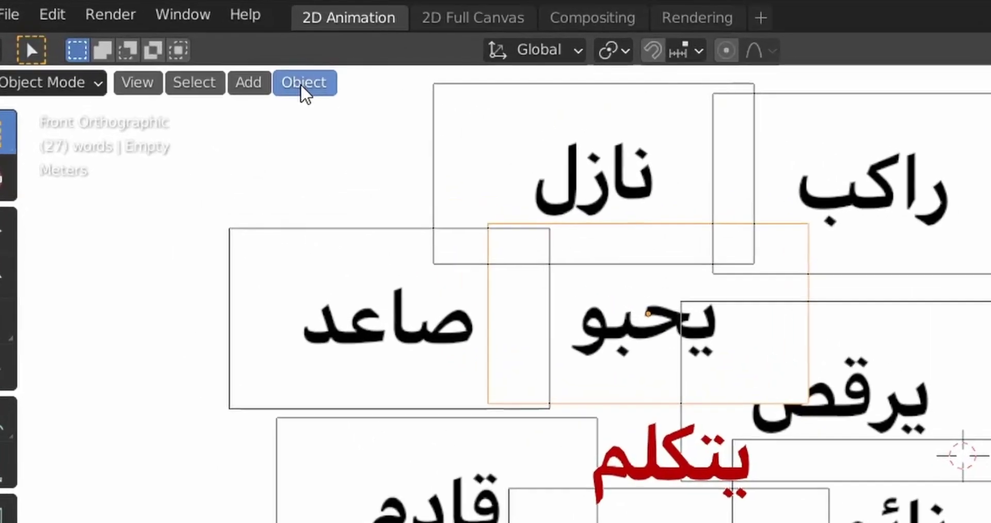
click(166, 41)
mouse_move(414, 285)
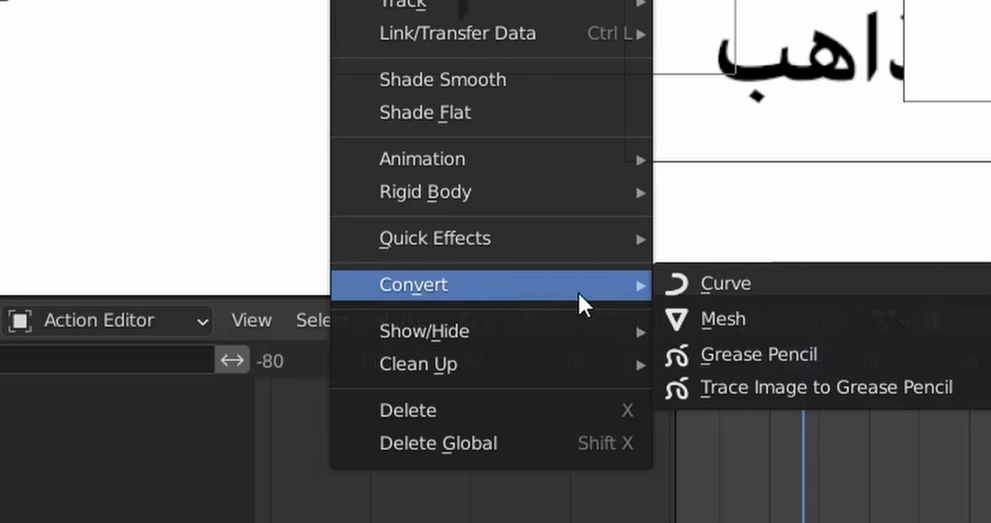
click(756, 363)
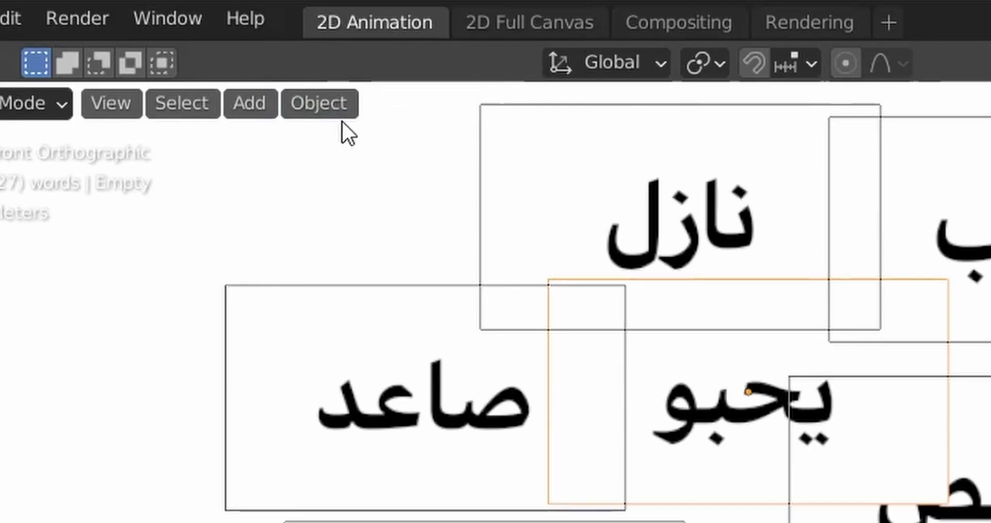
Step: For the يحبو image Empty, reach Object > Convert > Trace Image to Grease Pencil
click(168, 42)
click(341, 98)
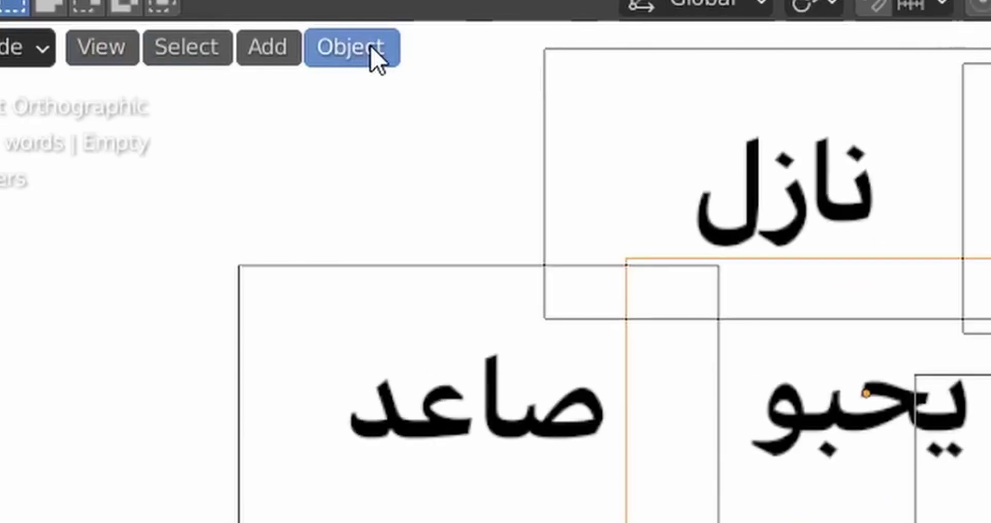
click(335, 104)
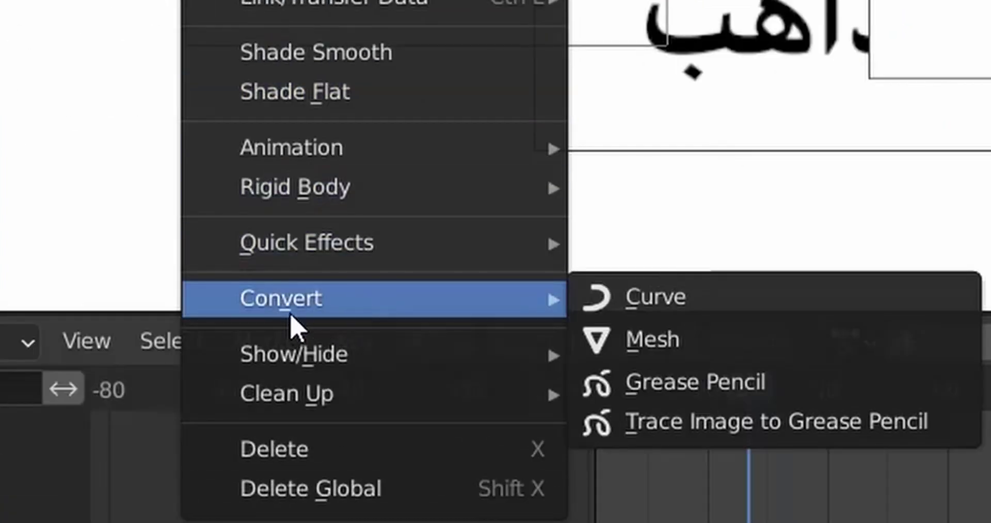
mouse_move(280, 299)
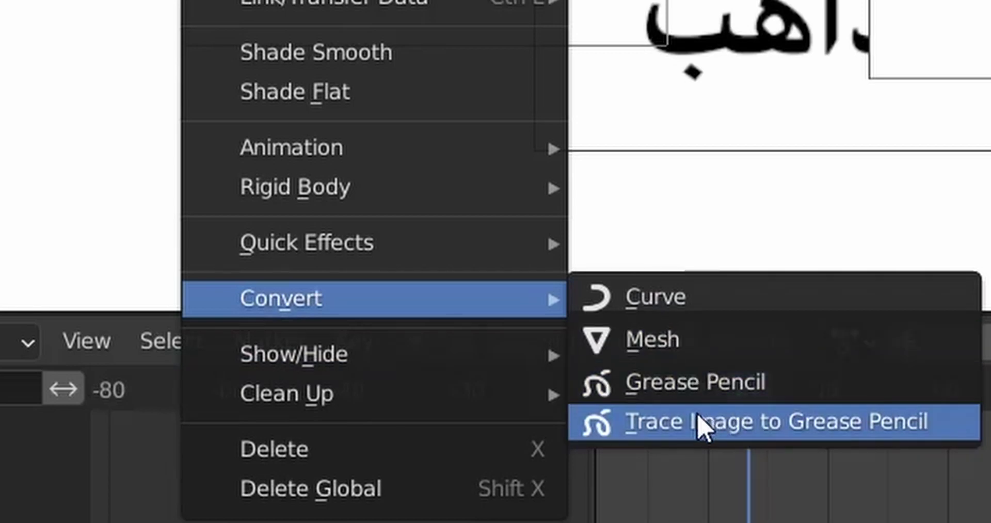
click(702, 420)
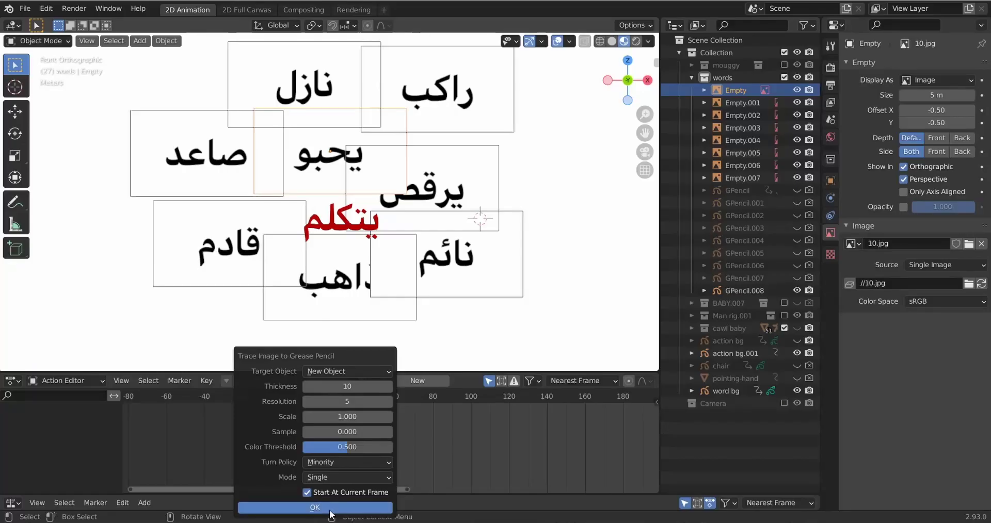
Step: Accept the default trace settings (thickness 10, resolution 5), creating GPencil.009
click(330, 509)
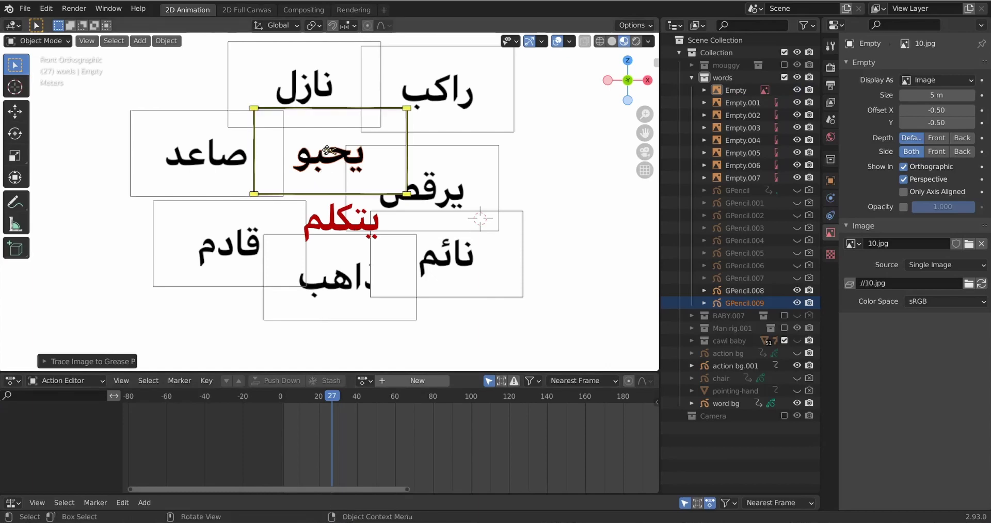
Step: Hide and reshow the يحبو image to check its trace, then select the يرقص image Empty.001
click(797, 90)
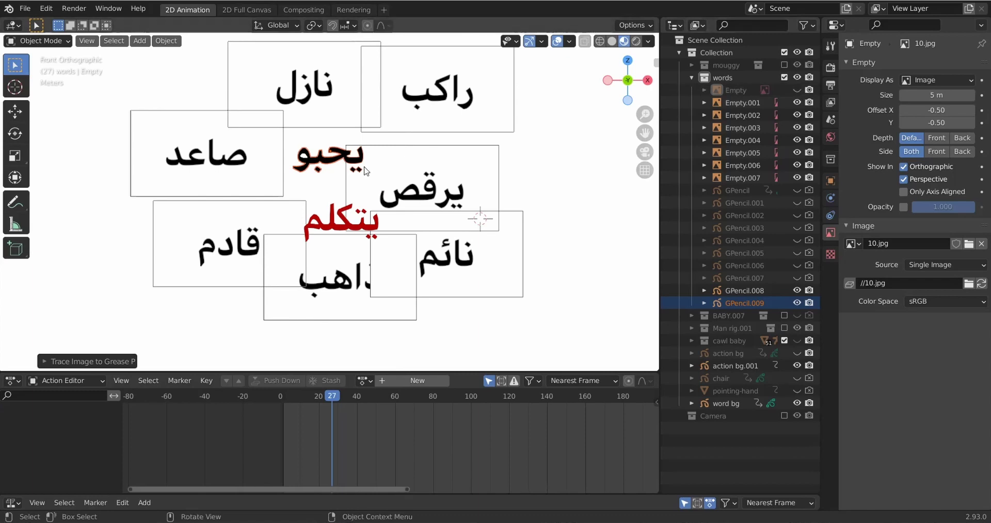
click(798, 91)
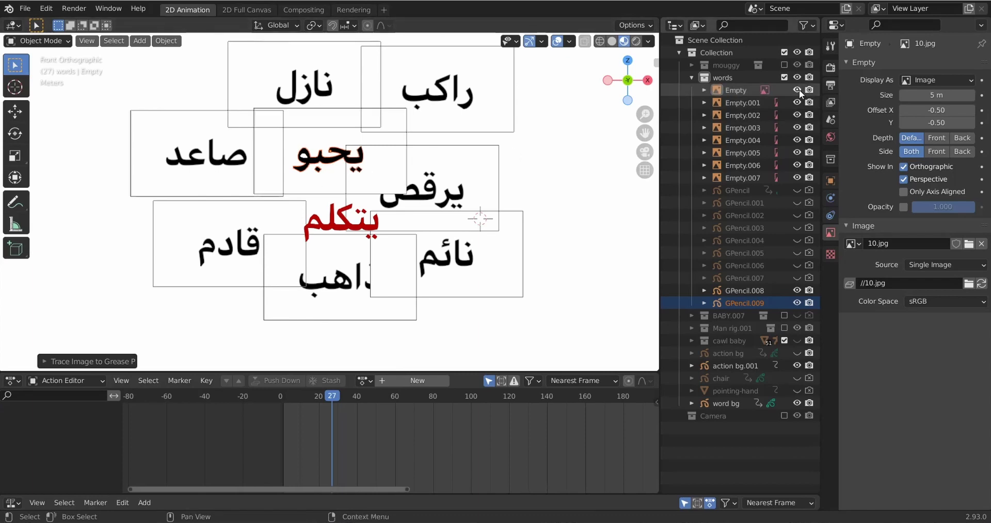
click(735, 103)
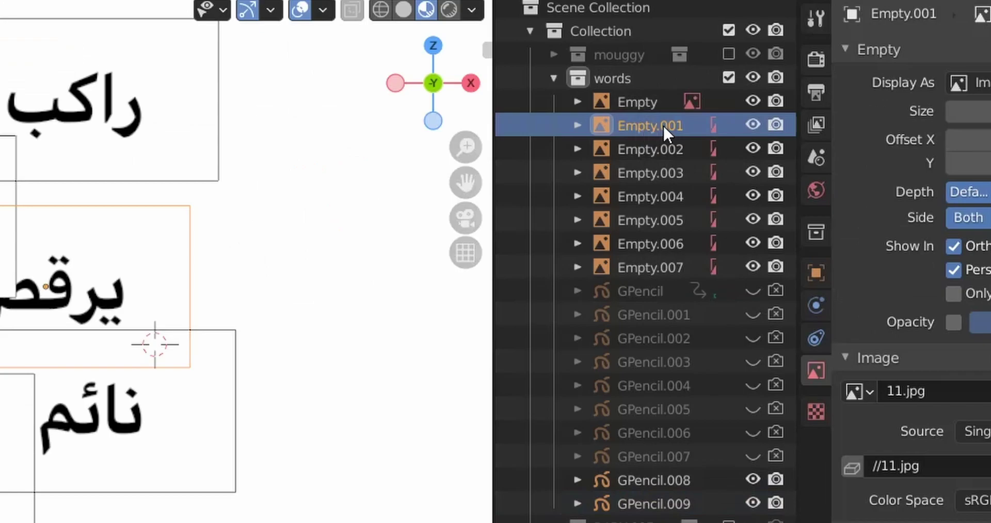
click(170, 43)
Step: Trace the يرقص image and the next word image into grease pencil
key(v)
key(t)
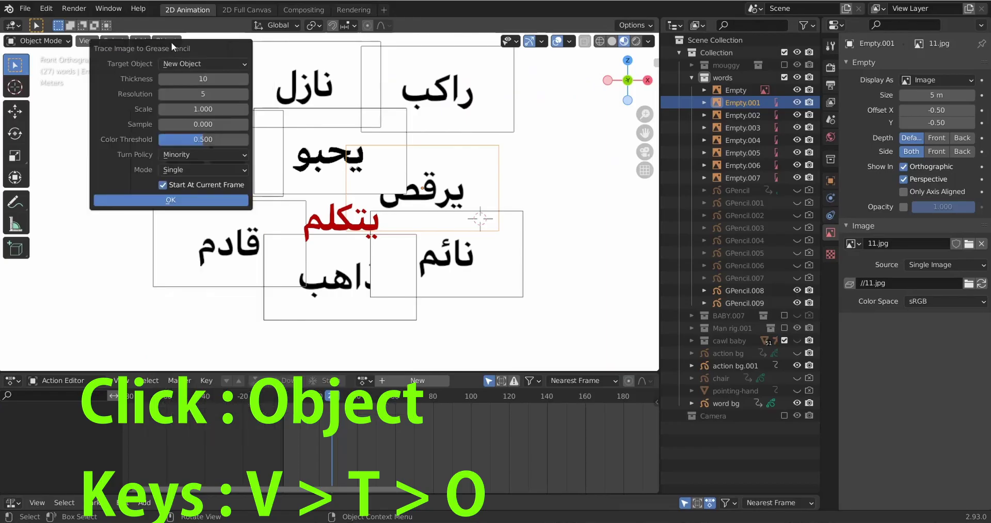
key(o)
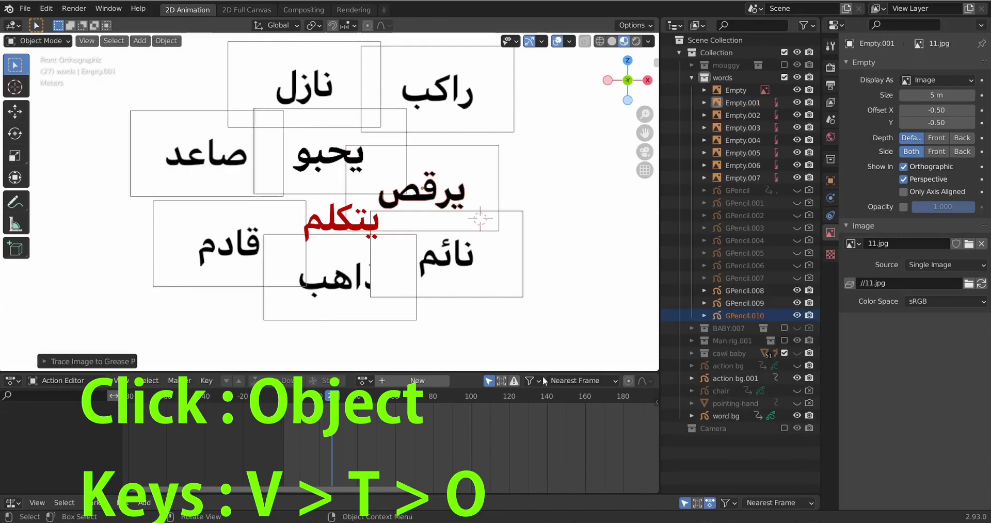
click(735, 115)
click(167, 43)
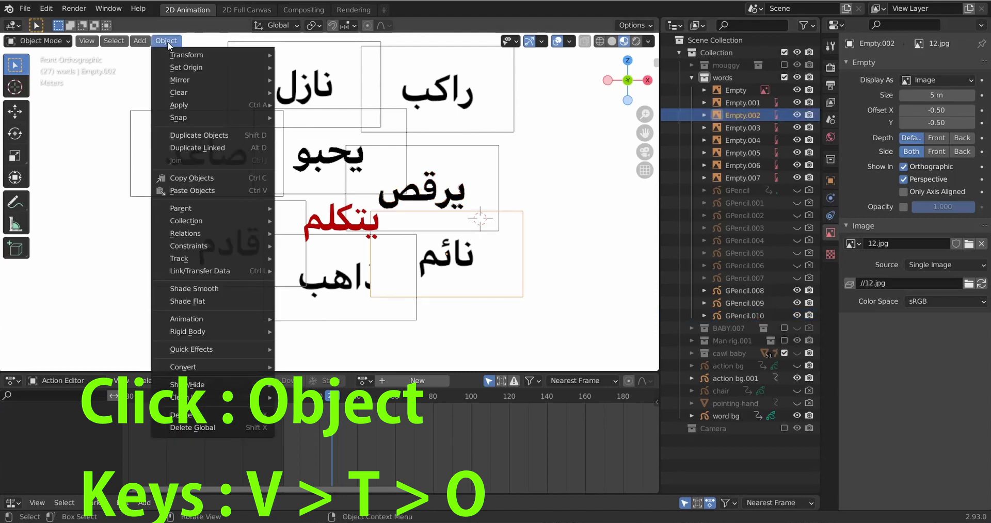
key(v)
key(t)
key(o)
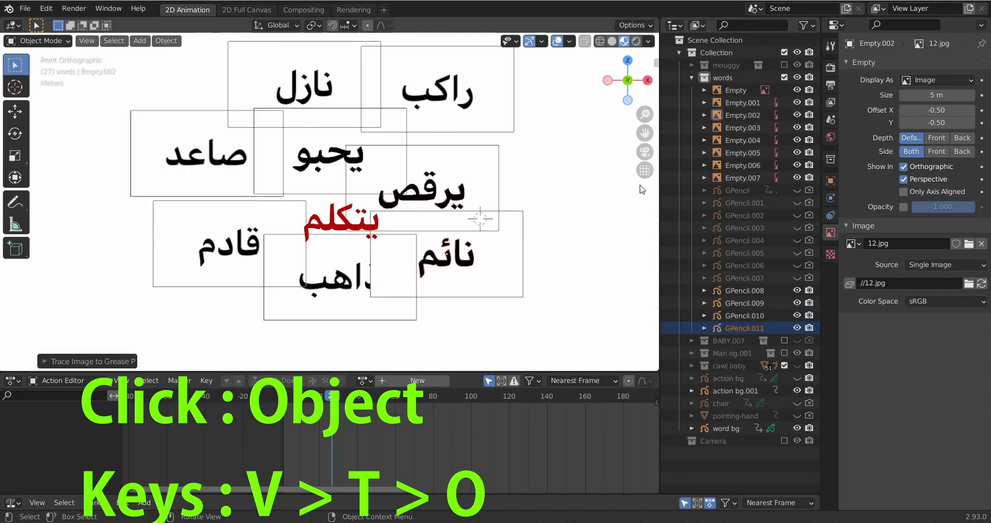
Step: Trace the ذاهب and قادم images into grease pencil words
click(760, 128)
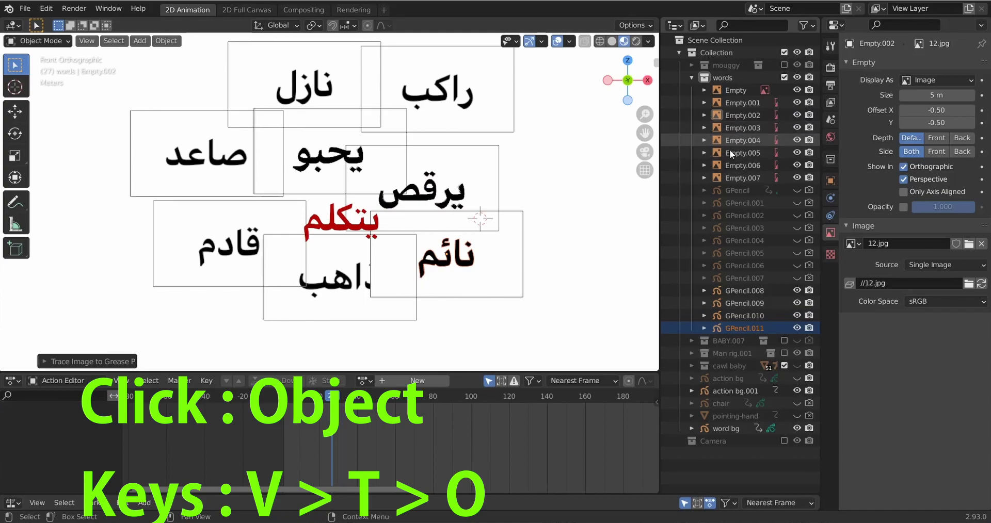
click(165, 40)
key(v)
key(t)
key(Return)
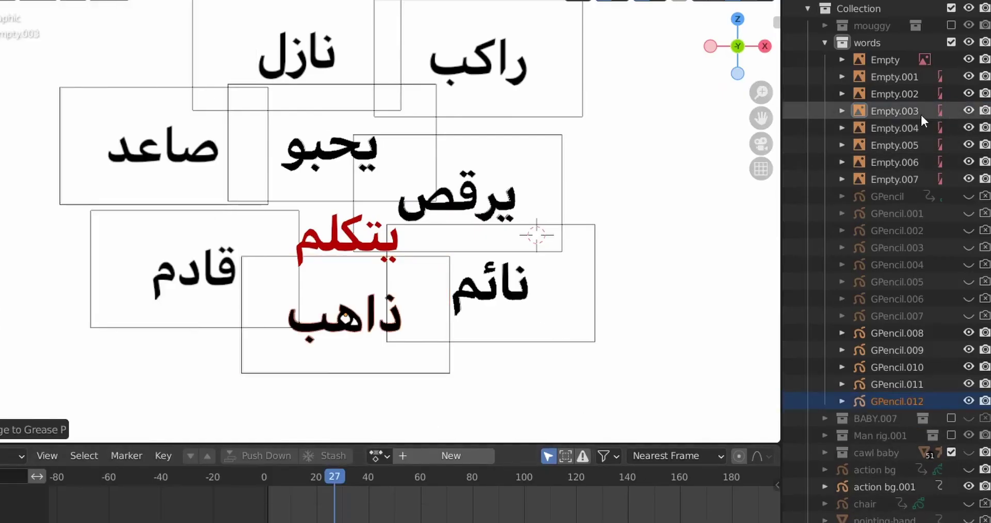
click(892, 128)
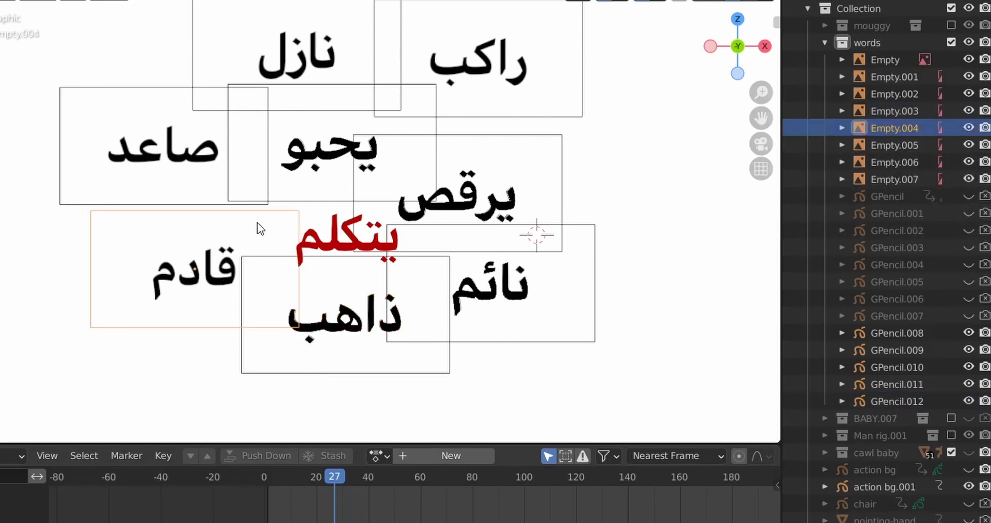
click(124, 2)
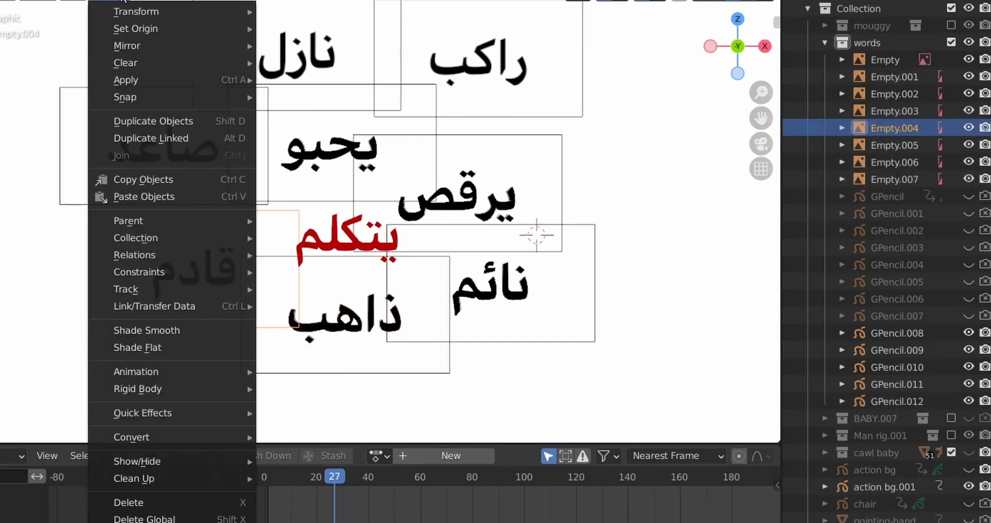
key(v)
key(t)
key(Return)
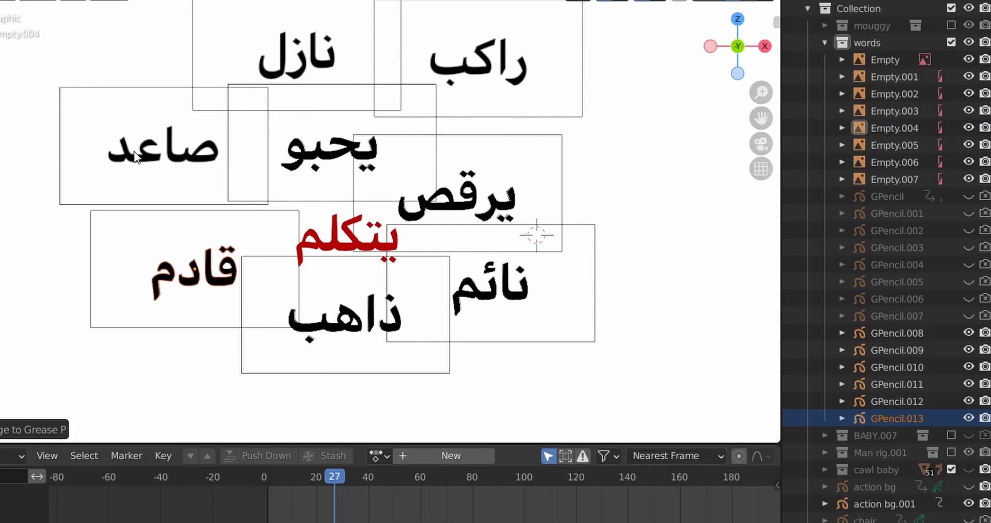
Step: Trace the صاعد and نازل images into grease pencil words
click(138, 158)
click(123, 1)
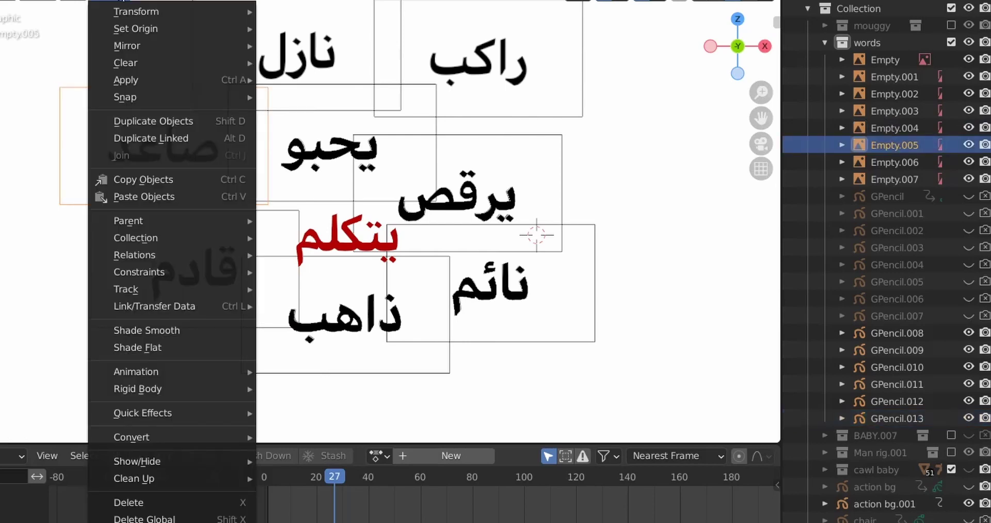
key(v)
key(t)
key(Return)
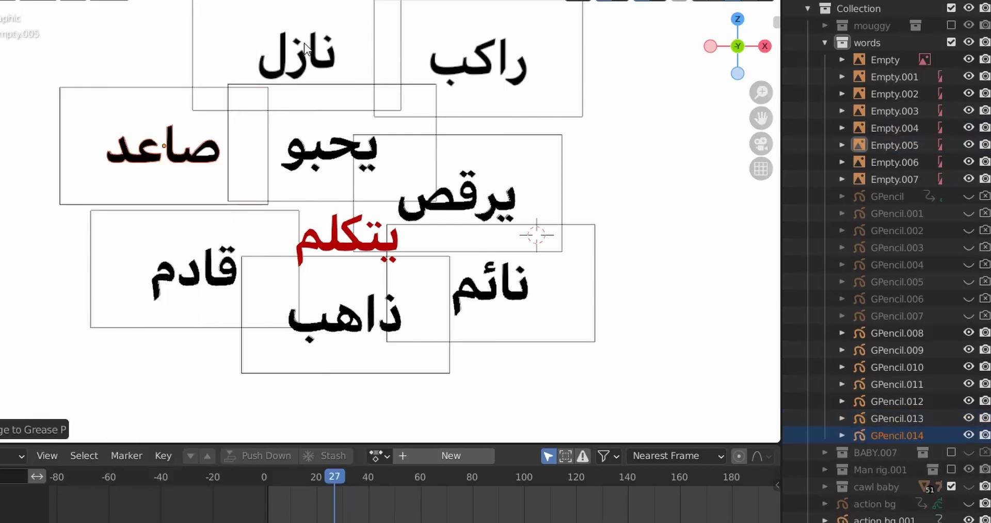
click(306, 49)
click(123, 1)
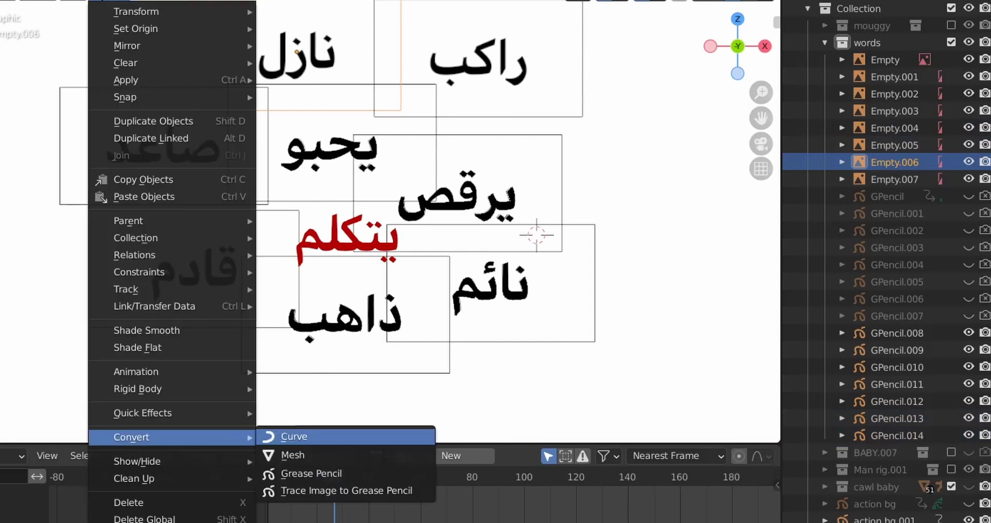
key(t)
key(Return)
Step: Trace the راكب image into grease pencil, the last word up to GPencil.016
click(454, 76)
click(125, 2)
key(v)
key(t)
key(Return)
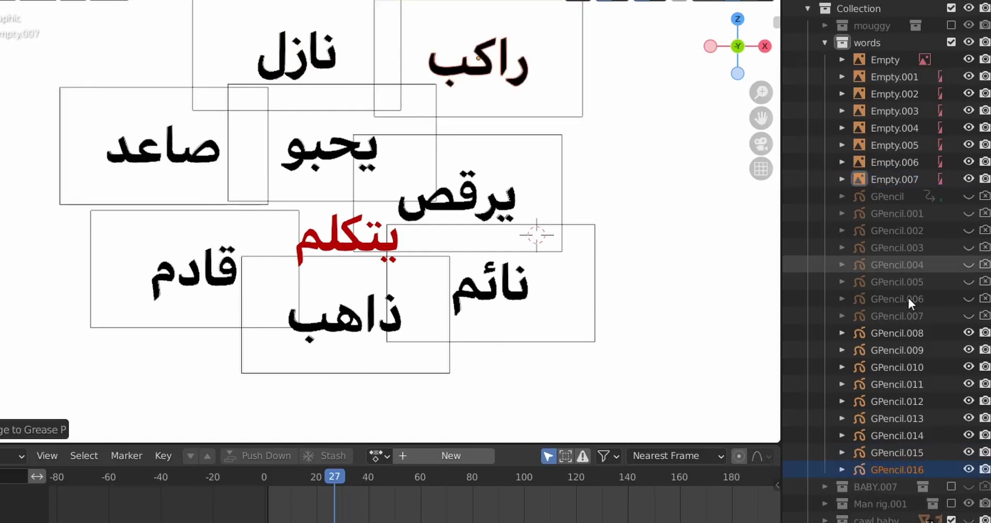
click(902, 61)
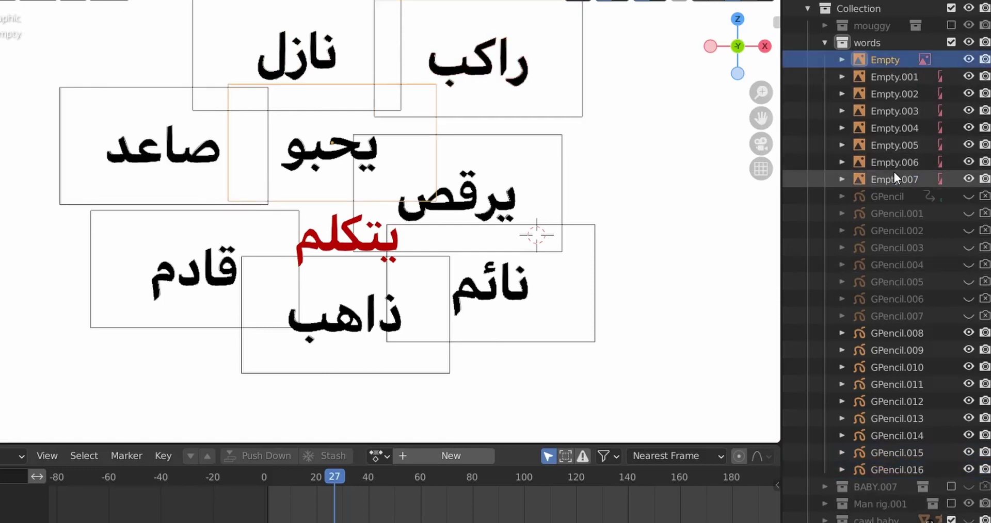
Step: Delete the image empties Empty through Empty.007, then pick the ذاهب trace GPencil.012 and show its stroke material
shift+click(893, 173)
key(x)
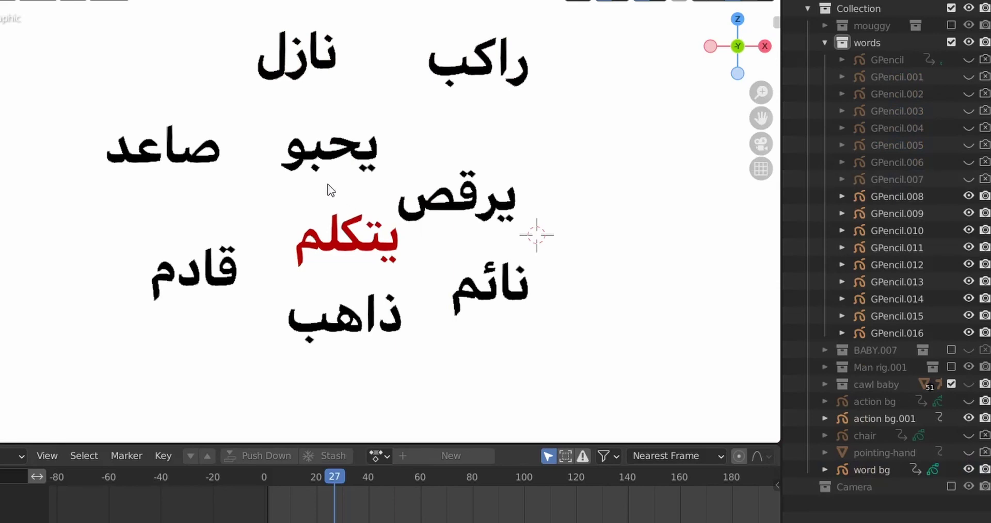
click(320, 167)
click(189, 167)
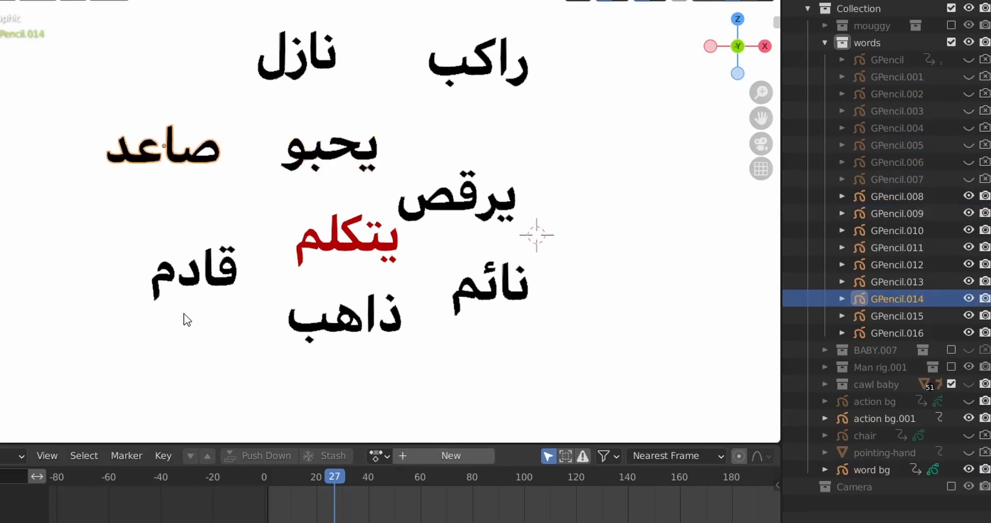
click(188, 289)
click(320, 338)
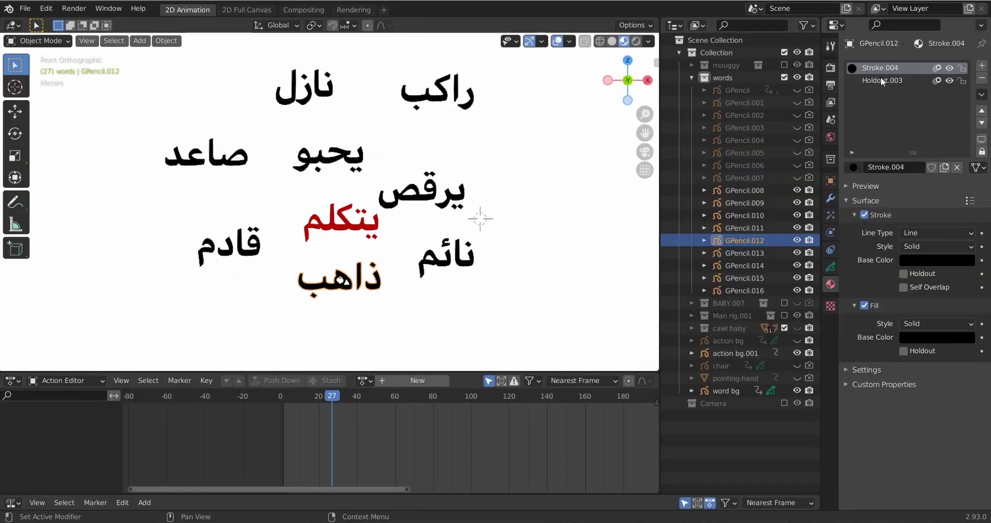
click(881, 66)
Step: Turn off the outline Stroke option in ذاهب's material after inspecting its holdout material
click(949, 67)
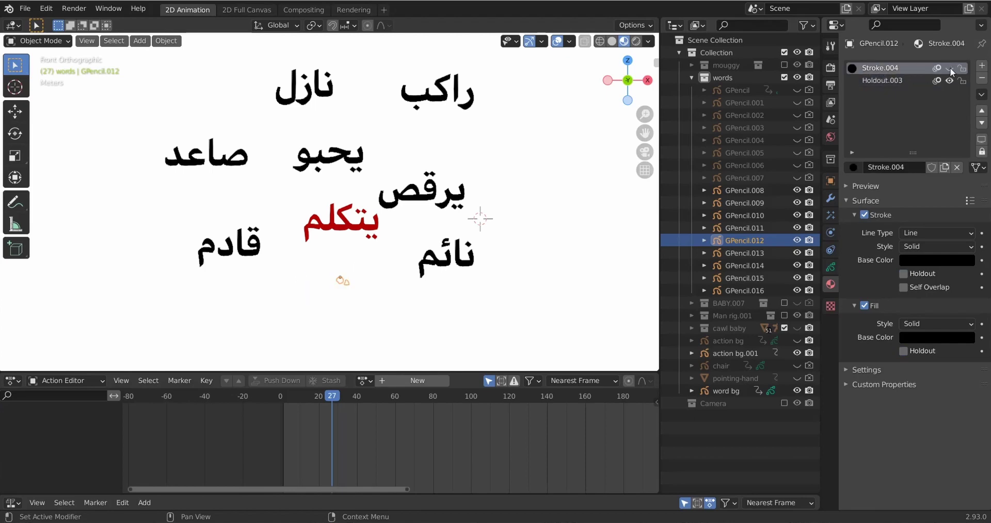
click(897, 80)
scroll(349, 327, up, 2)
scroll(356, 198, up, 2)
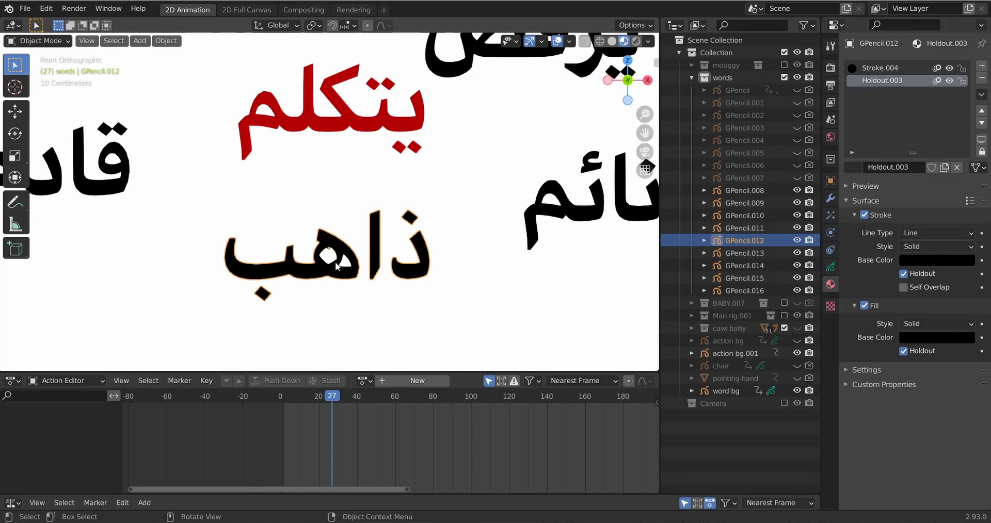
scroll(368, 297, down, 4)
click(879, 68)
scroll(303, 275, up, 3)
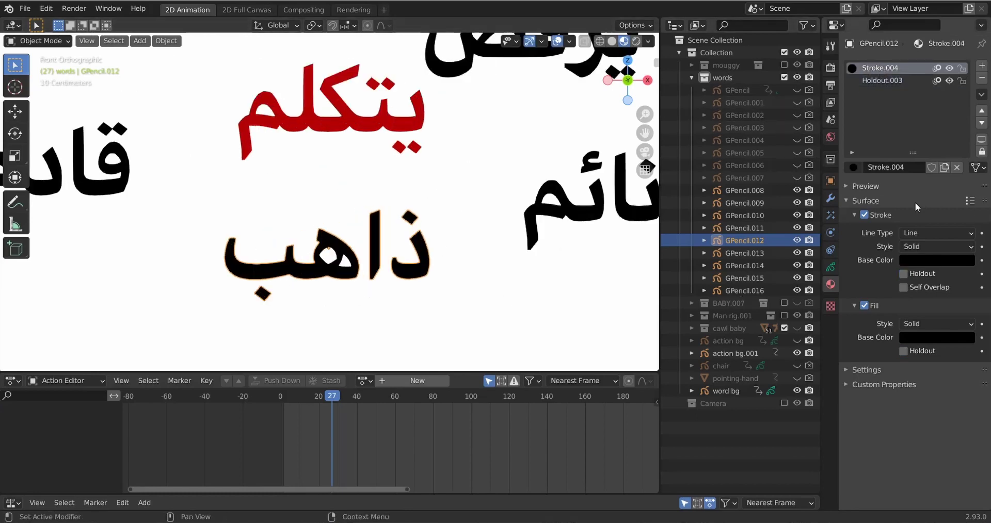
click(863, 214)
double_click(863, 214)
click(863, 215)
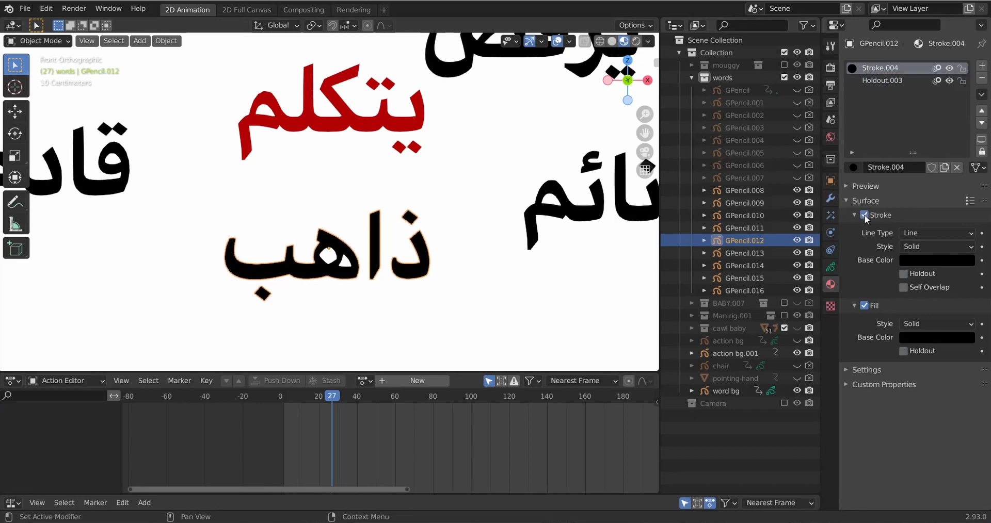
Step: Assign ذاهب the red F Stroke material used by يتكلم, then reframe all words
click(360, 129)
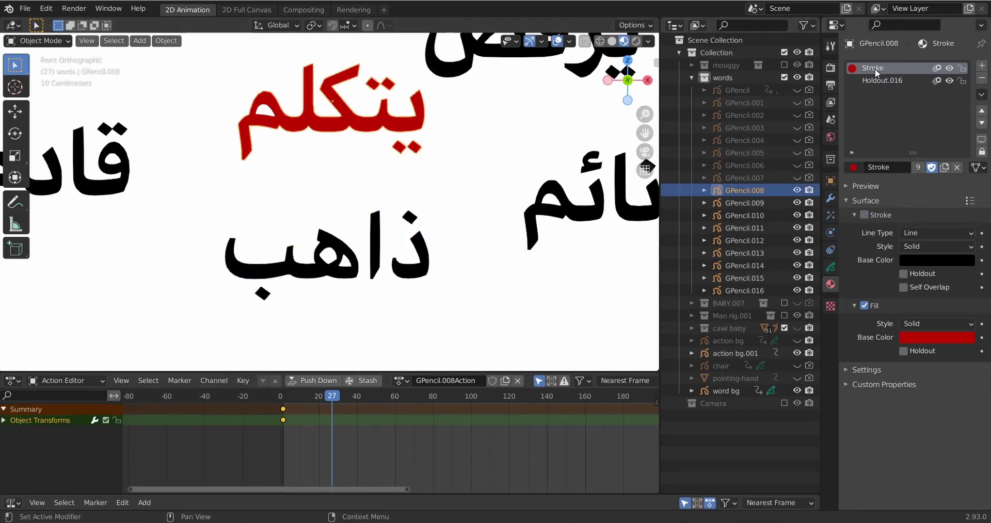
click(332, 272)
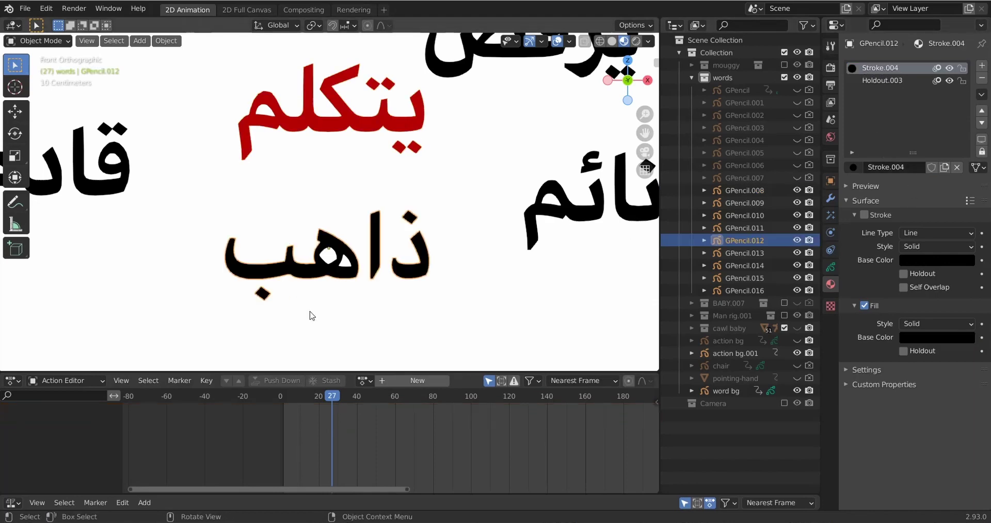
click(847, 166)
click(754, 198)
scroll(294, 287, down, 5)
shift+middle_drag(358, 194, 380, 221)
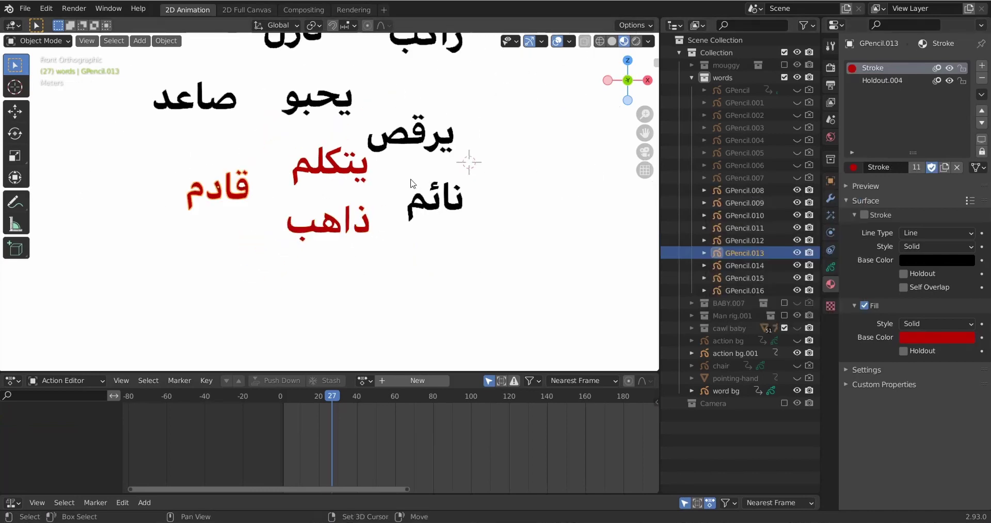
shift+middle_drag(411, 192, 417, 283)
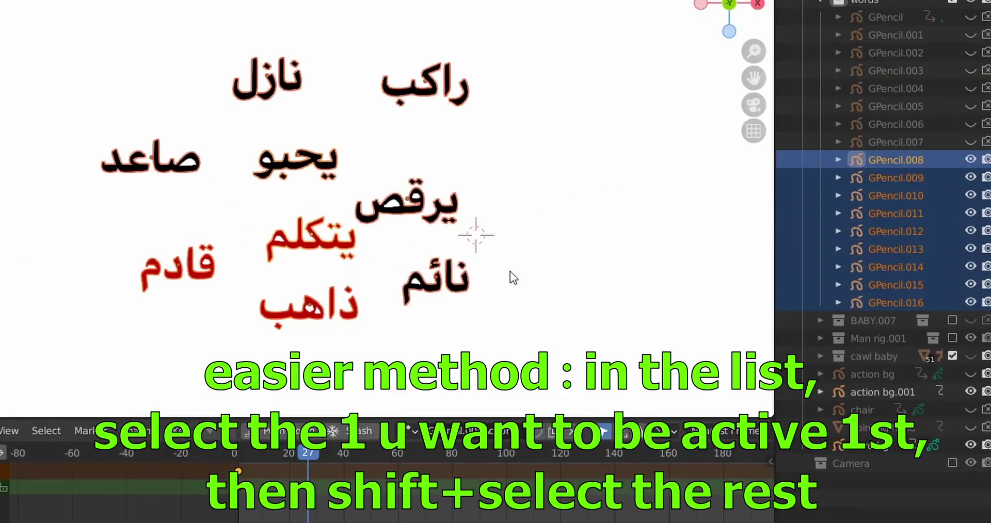
Step: With GPencil.008–.016 selected and يتكلم active, bring up the Shift+S snap pie
key(shift+s)
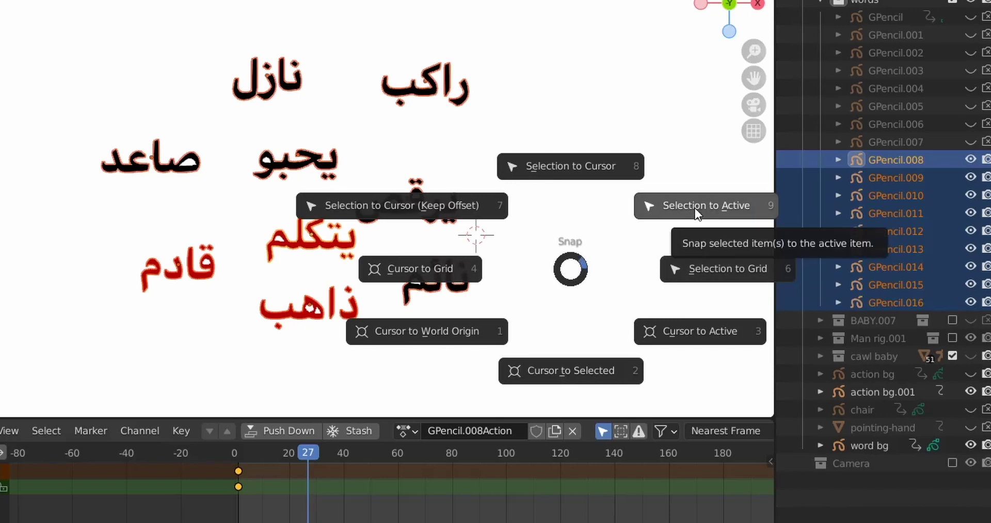
Step: Apply Selection to Active so every word stacks on يتكلم, then frame the stack
click(695, 209)
scroll(253, 372, up, 4)
scroll(310, 317, up, 3)
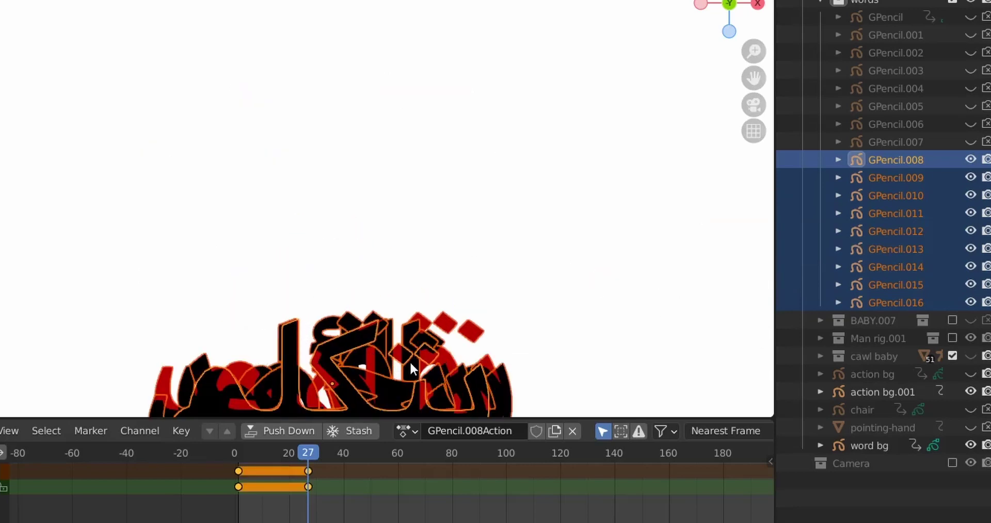
shift+middle_drag(410, 360, 385, 175)
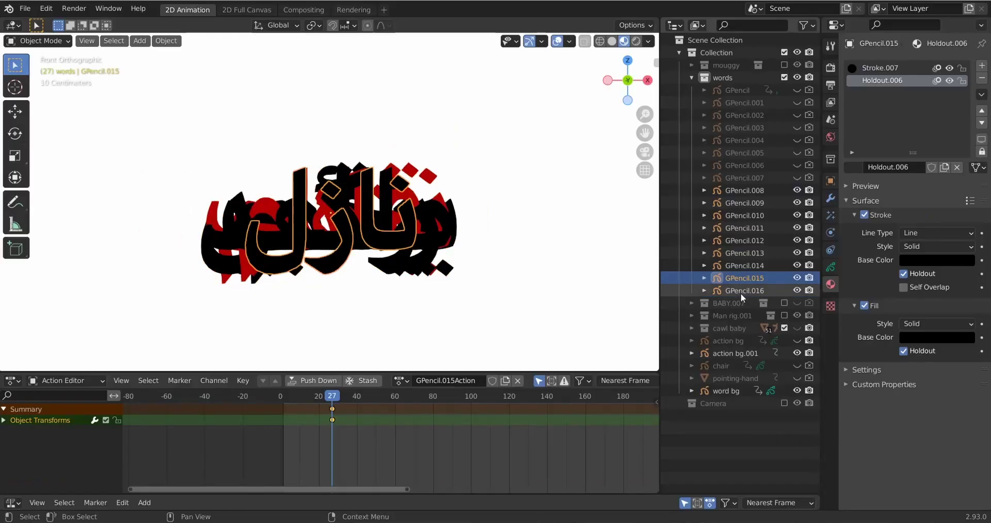
click(740, 291)
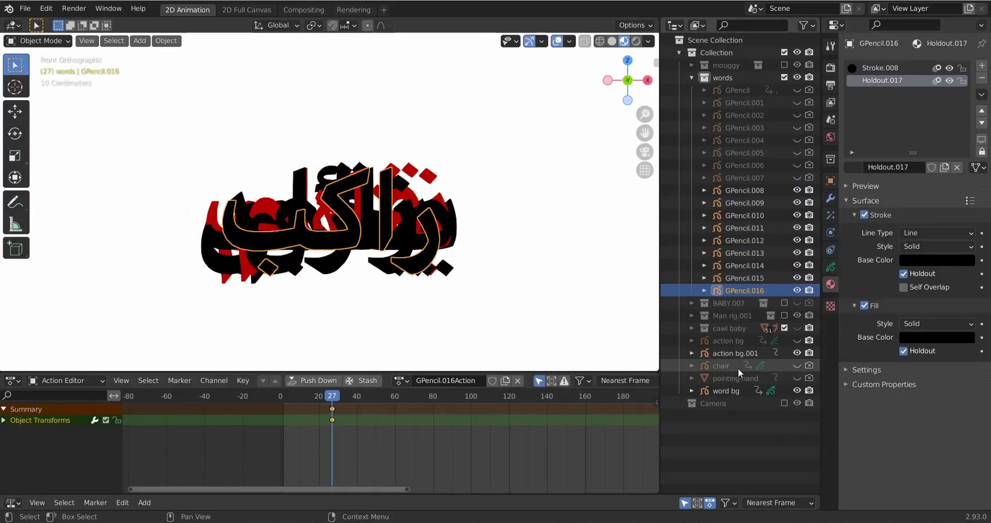